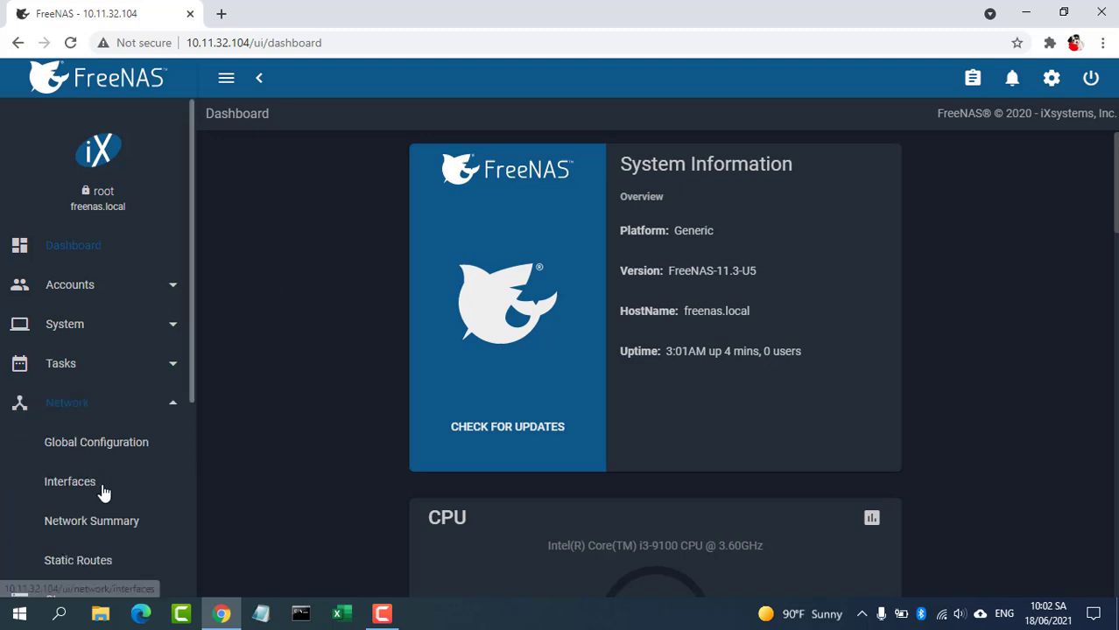
- Add a new network interface under Network > Interfaces with type Link Aggregation
{"action": "left_click", "coordinate": [70, 481]}
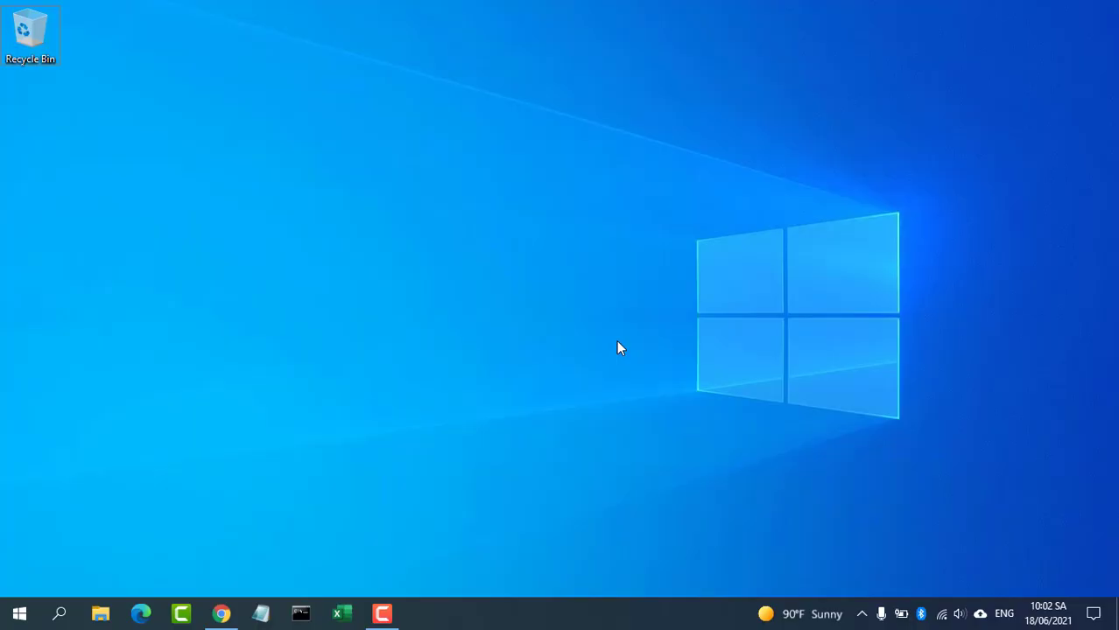
{"action": "left_click", "coordinate": [220, 614]}
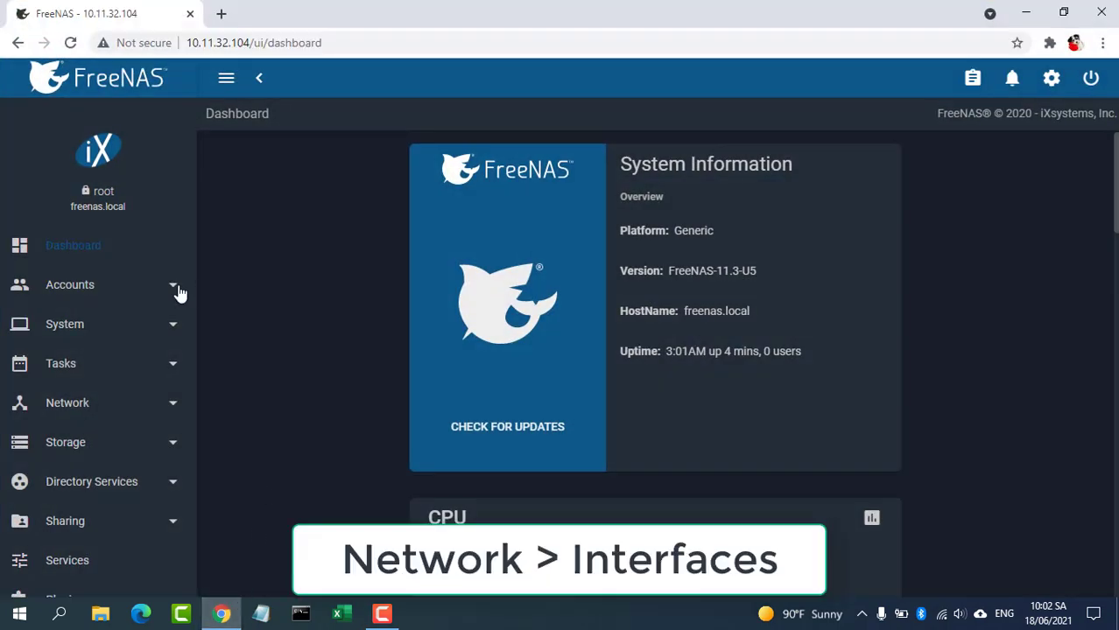
{"action": "left_click", "coordinate": [84, 414]}
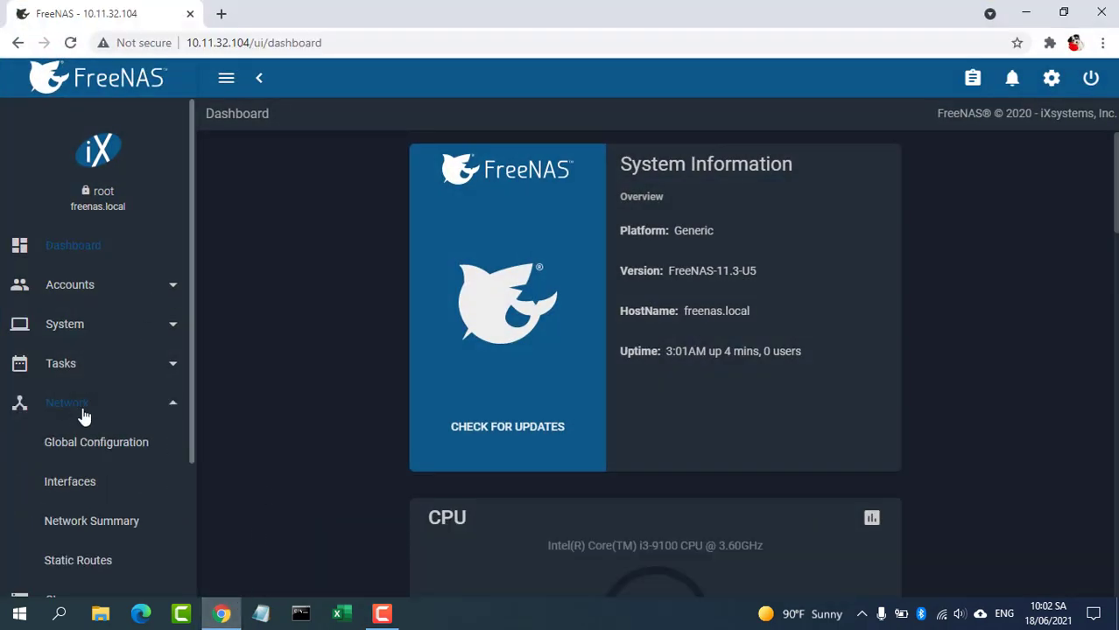
{"action": "left_click", "coordinate": [88, 487]}
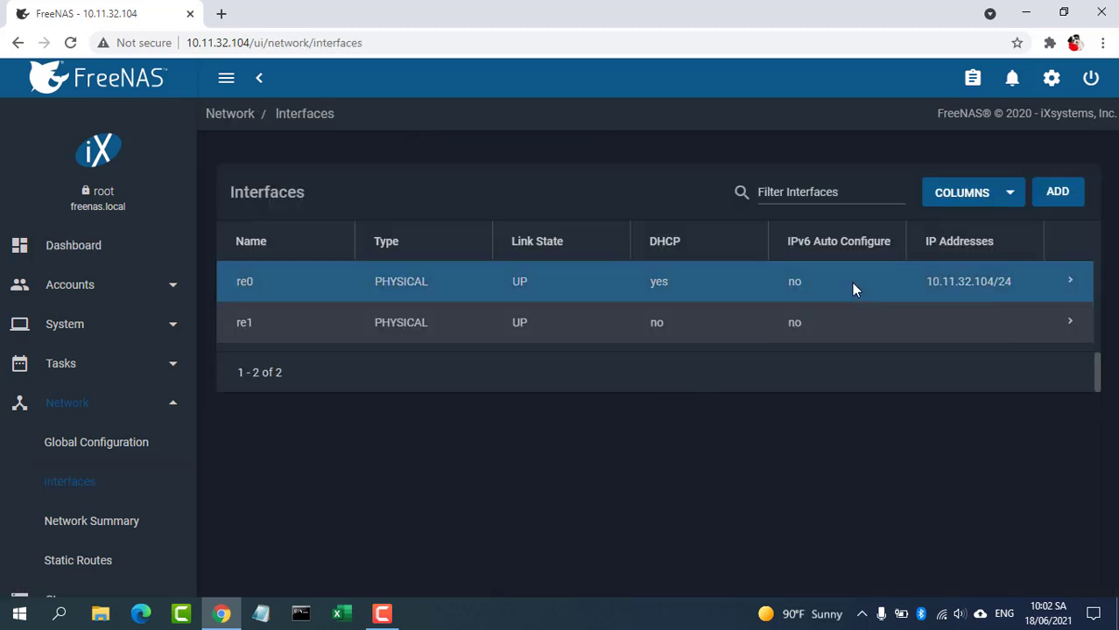
{"action": "left_click", "coordinate": [1058, 194]}
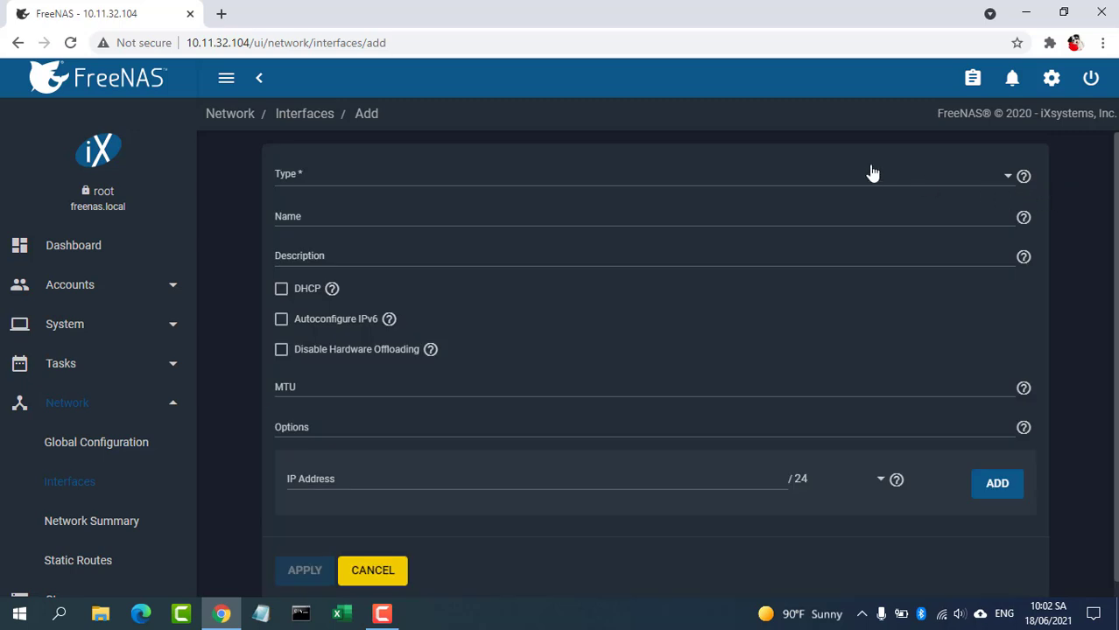
{"action": "left_click", "coordinate": [867, 179]}
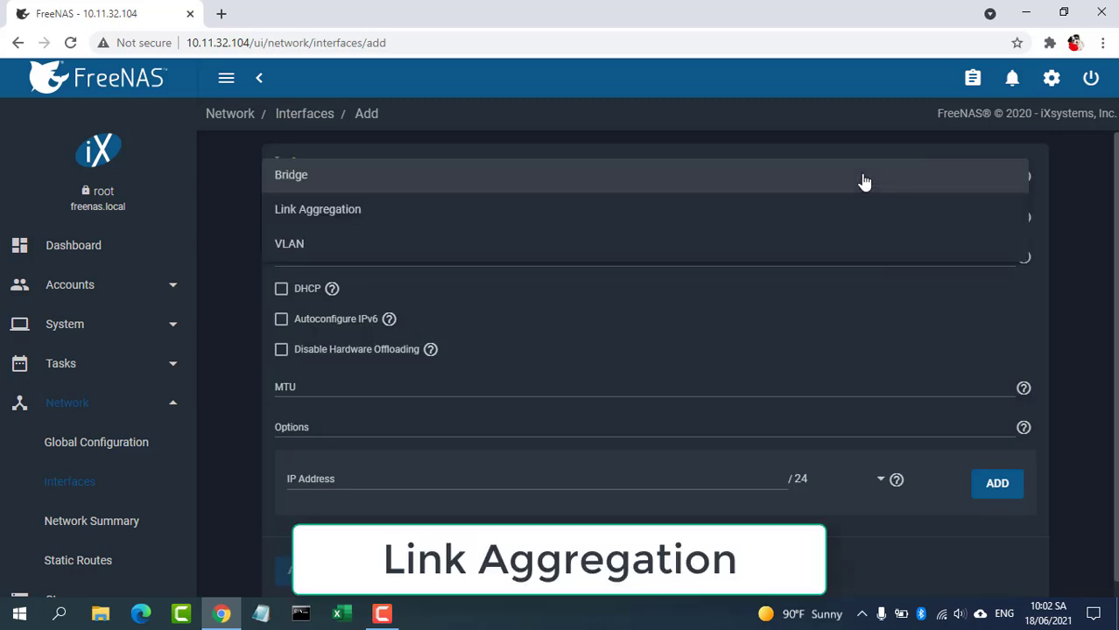
{"action": "left_click", "coordinate": [454, 212]}
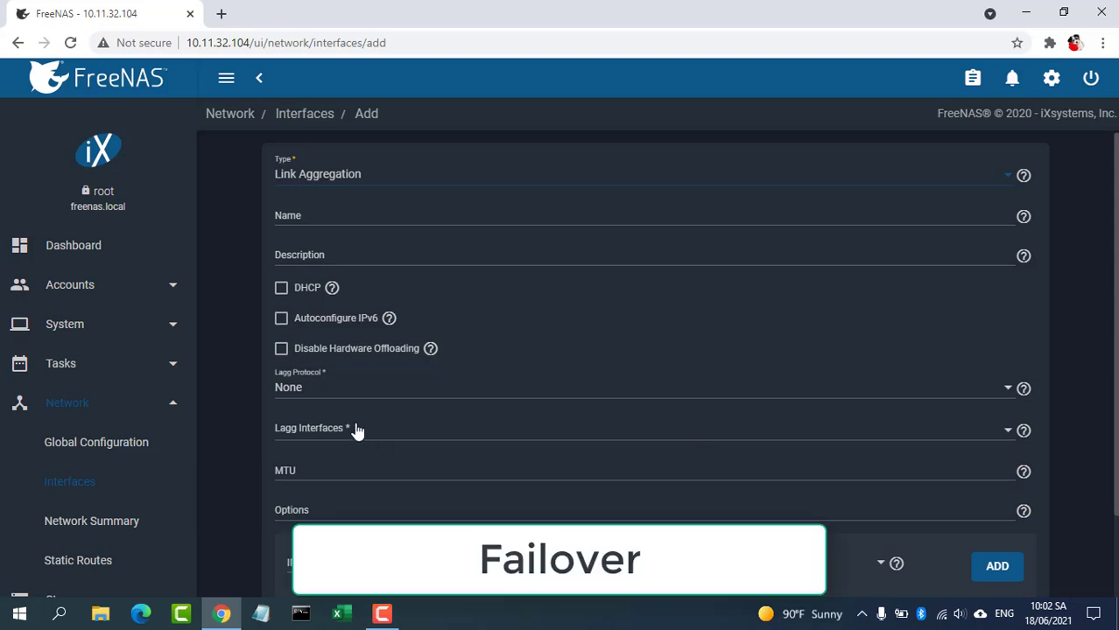
- Set Lagg Protocol to Failover, members re0 and re1, and IP address 10.11.32.104/24
{"action": "left_click", "coordinate": [328, 393]}
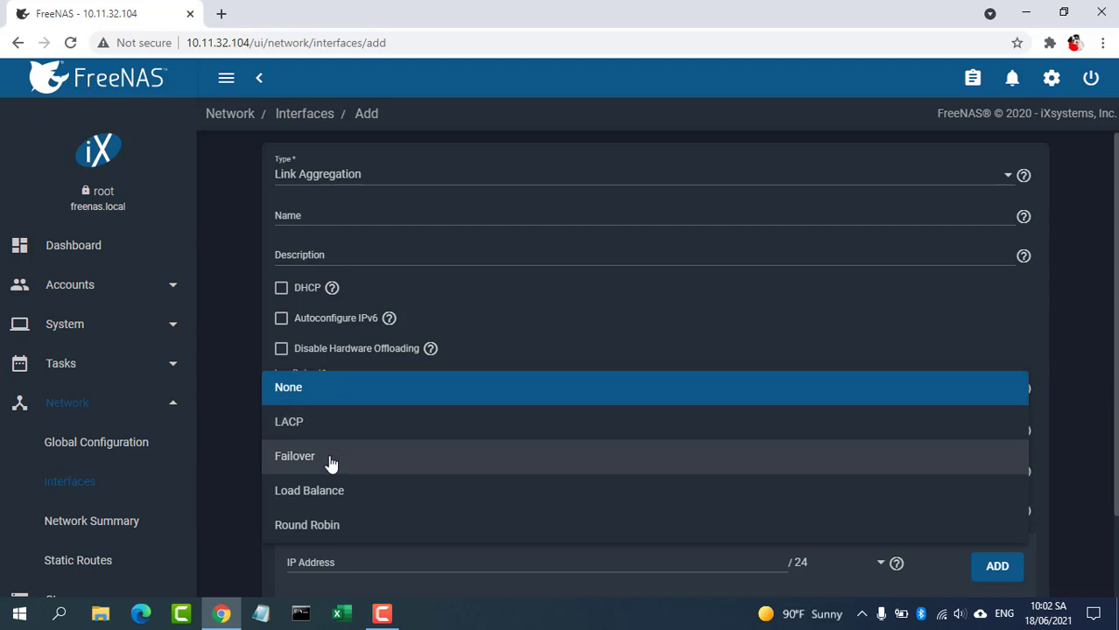
{"action": "left_click", "coordinate": [346, 471]}
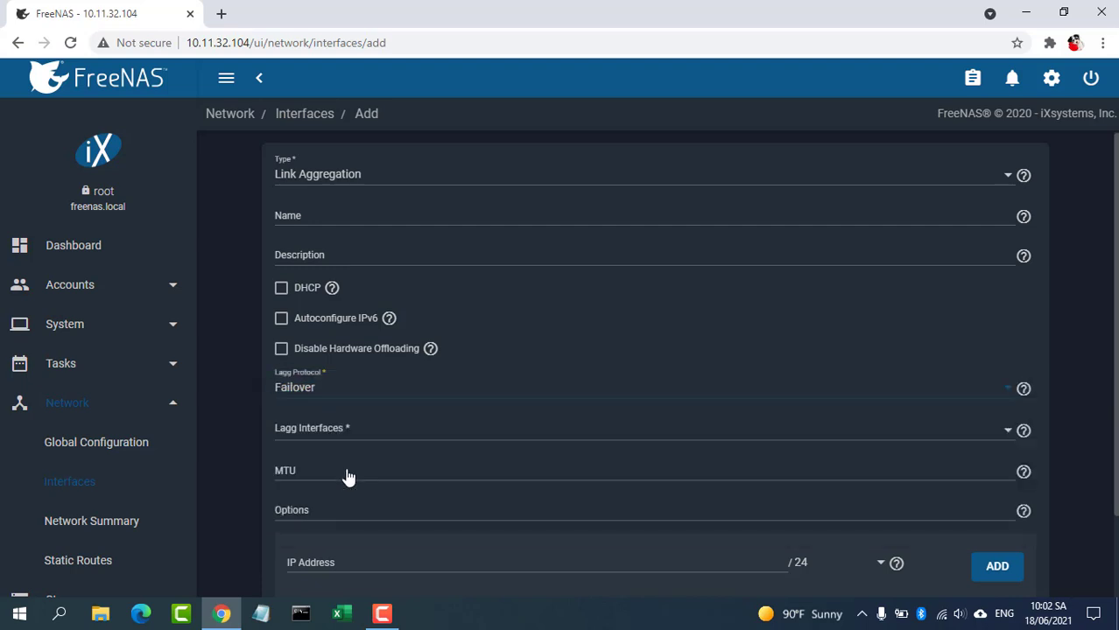
{"action": "left_click", "coordinate": [378, 442]}
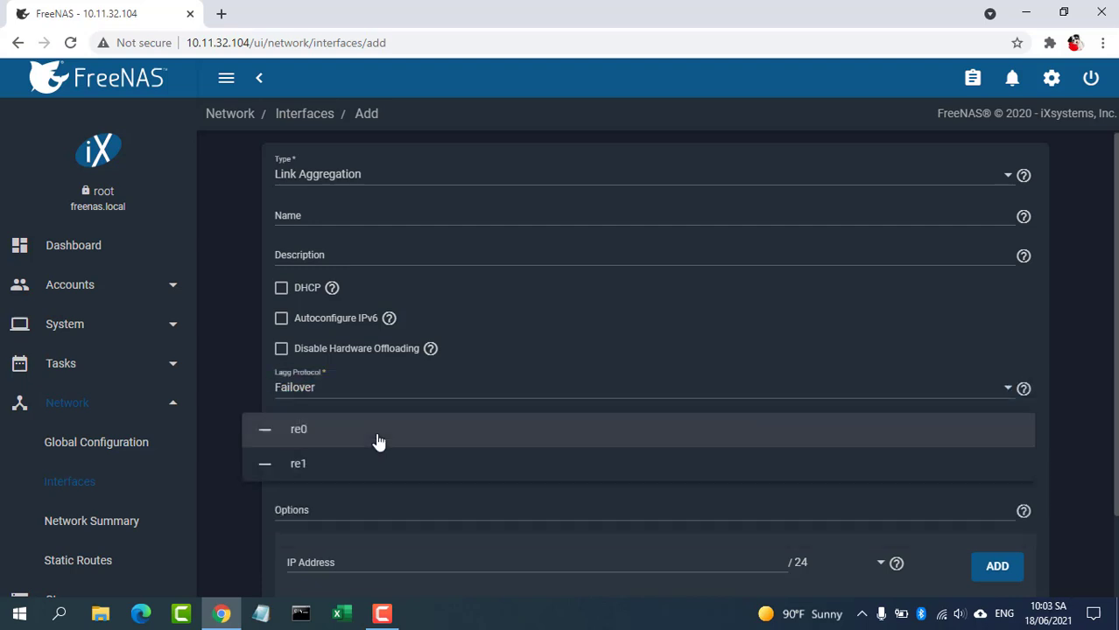
{"action": "left_click", "coordinate": [282, 432]}
{"action": "left_click", "coordinate": [280, 470]}
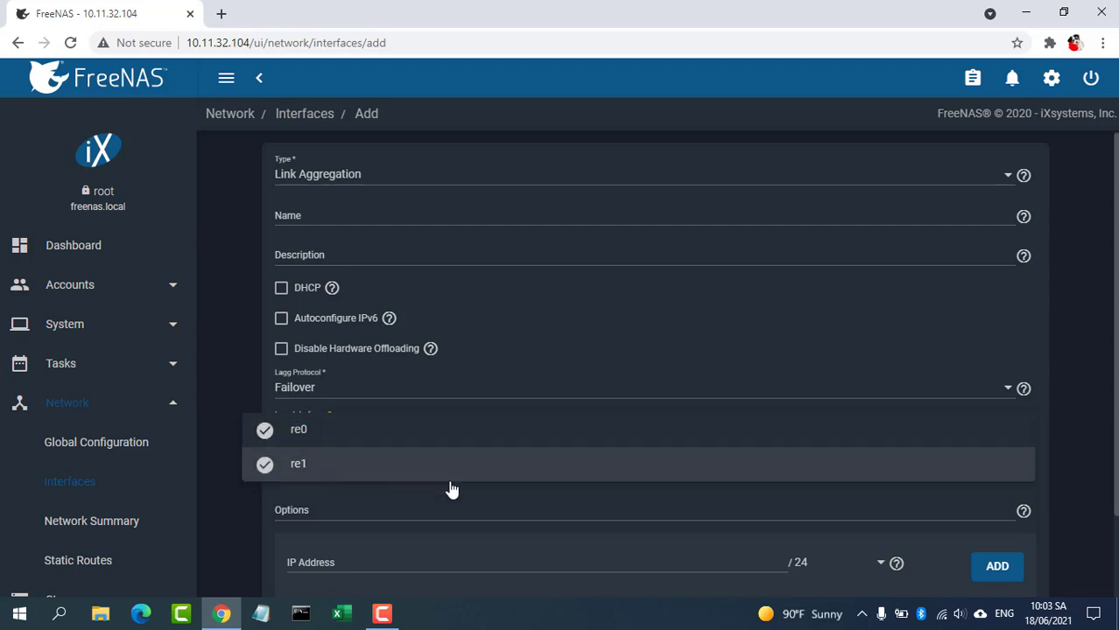
{"action": "left_click", "coordinate": [666, 559]}
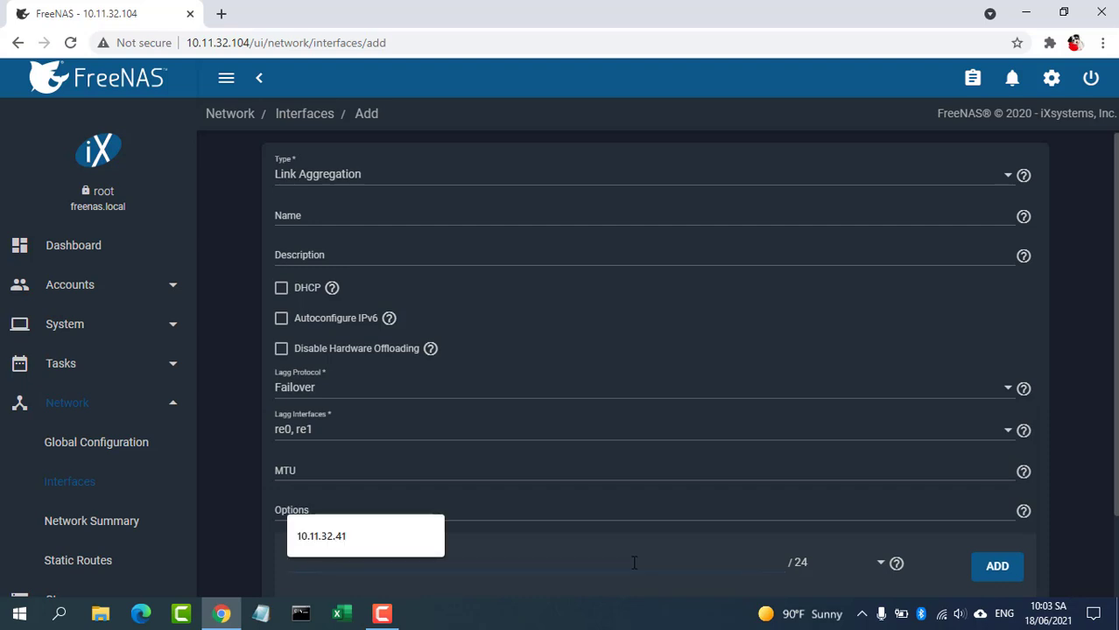
{"action": "type", "text": "10.11."}
{"action": "type", "text": "32.104"}
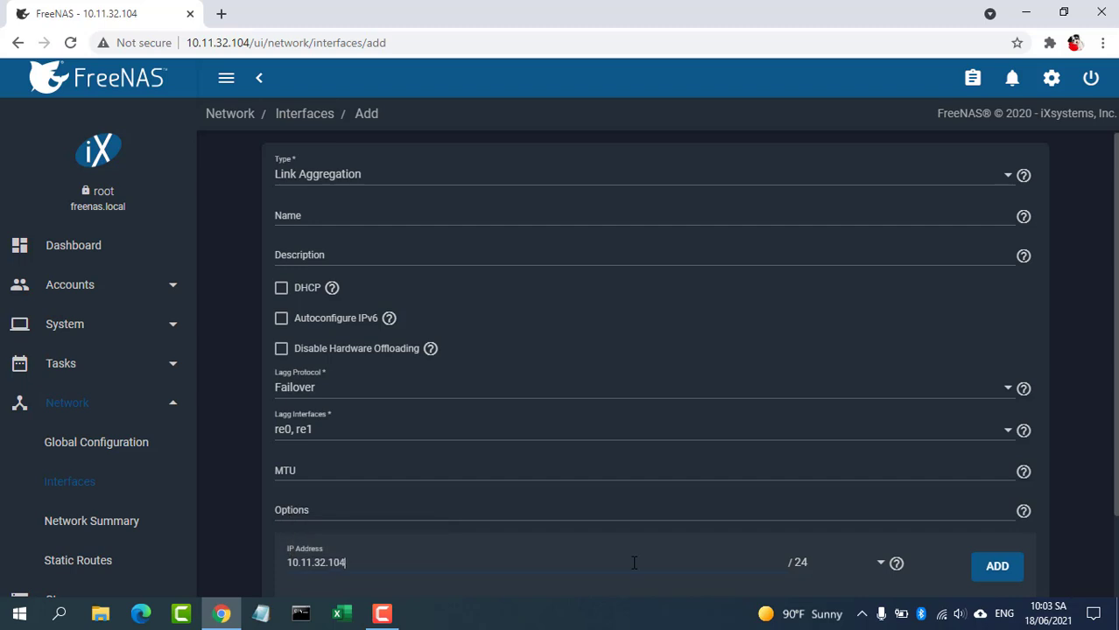
{"action": "left_click_drag", "start_coordinate": [495, 561], "coordinate": [284, 568]}
{"action": "scroll", "coordinate": [281, 567], "scroll_direction": "down", "scroll_amount": 1}
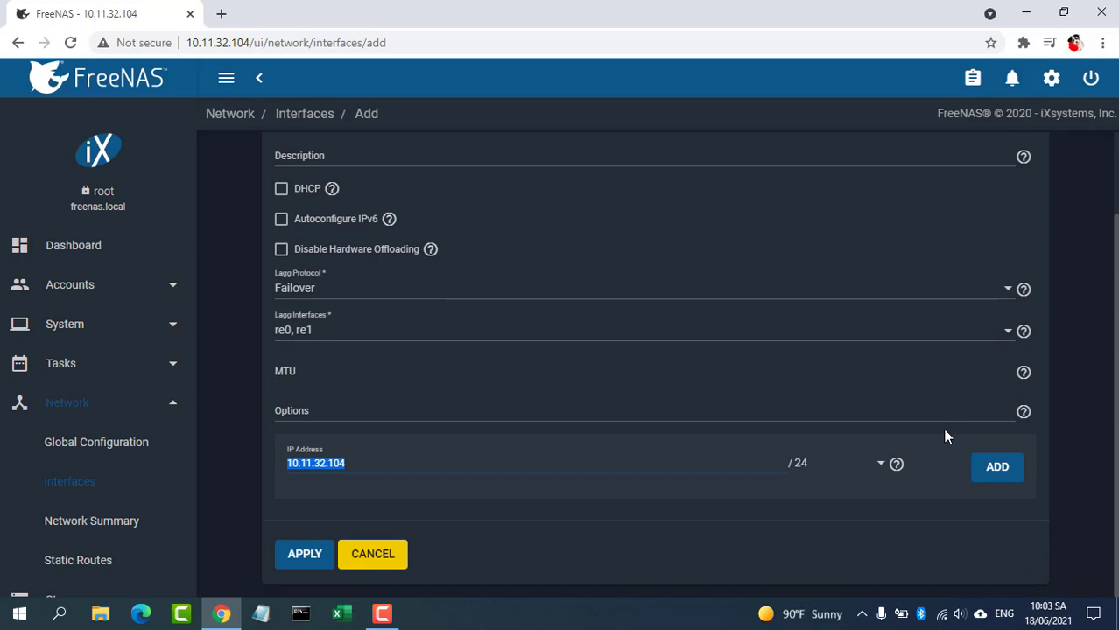
- Apply the lagg0 interface, test the network changes with confirmation, and save them permanently
{"action": "left_click", "coordinate": [313, 559]}
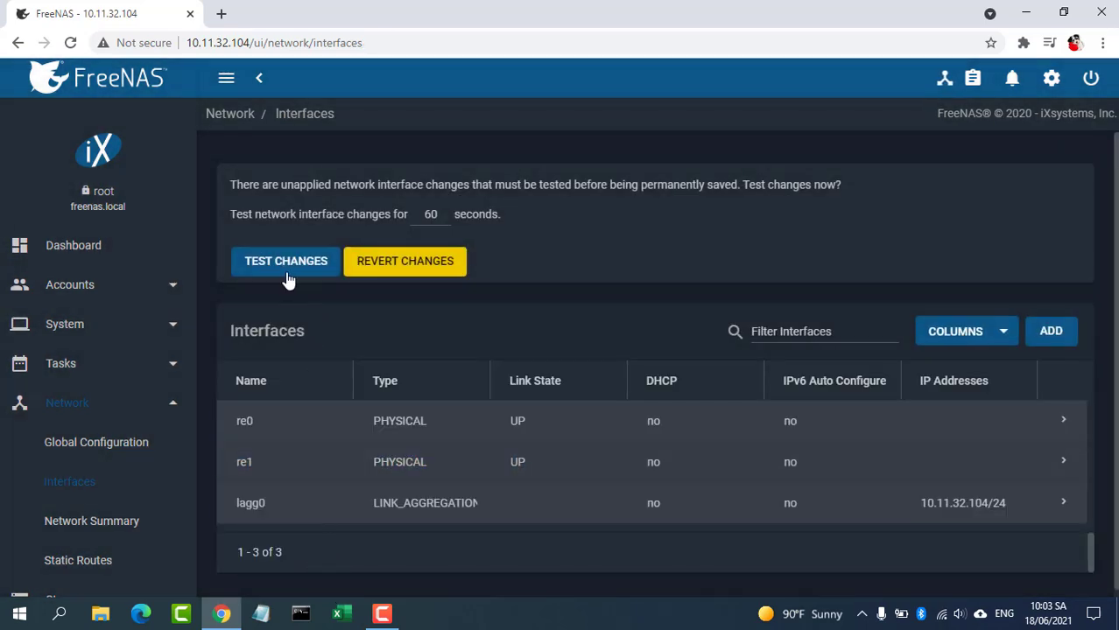
{"action": "left_click", "coordinate": [287, 273]}
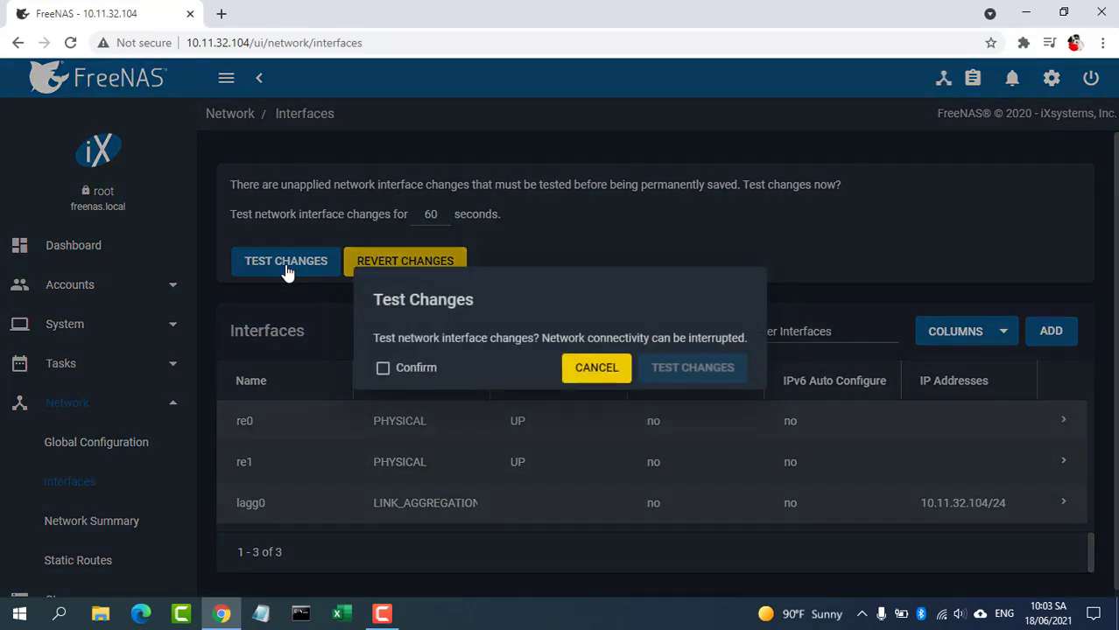
{"action": "left_click", "coordinate": [390, 371]}
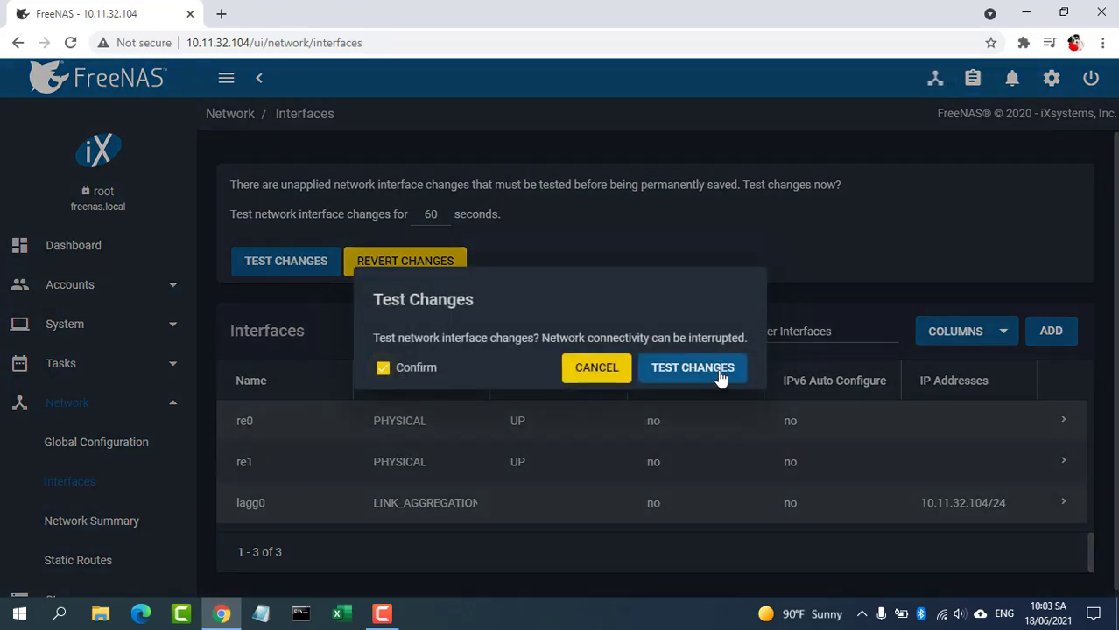
{"action": "left_click", "coordinate": [719, 376]}
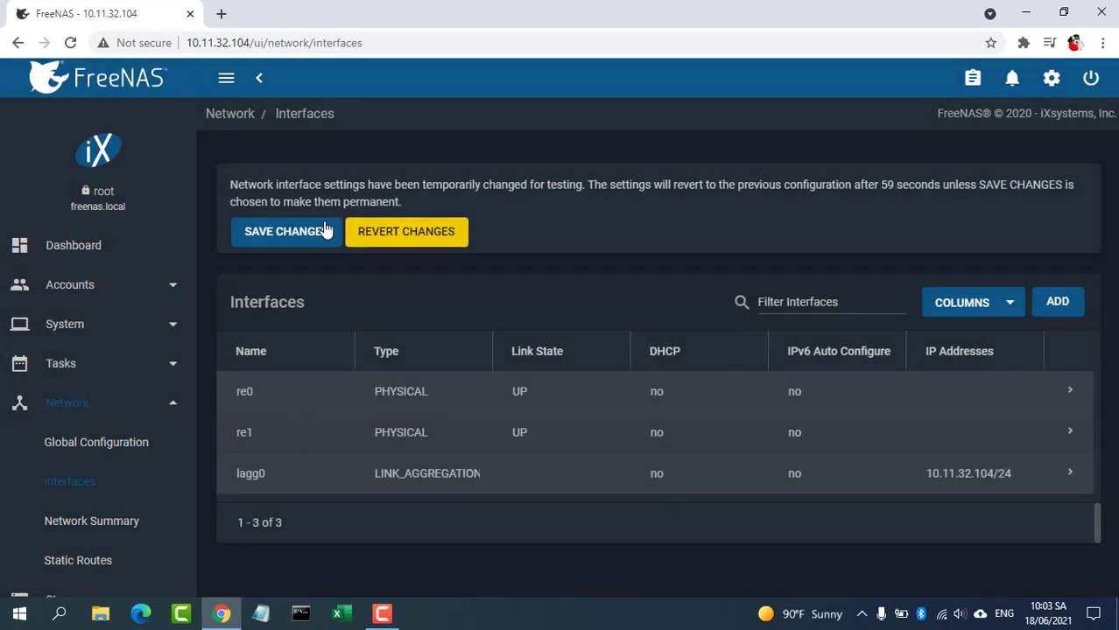
{"action": "left_click", "coordinate": [288, 234]}
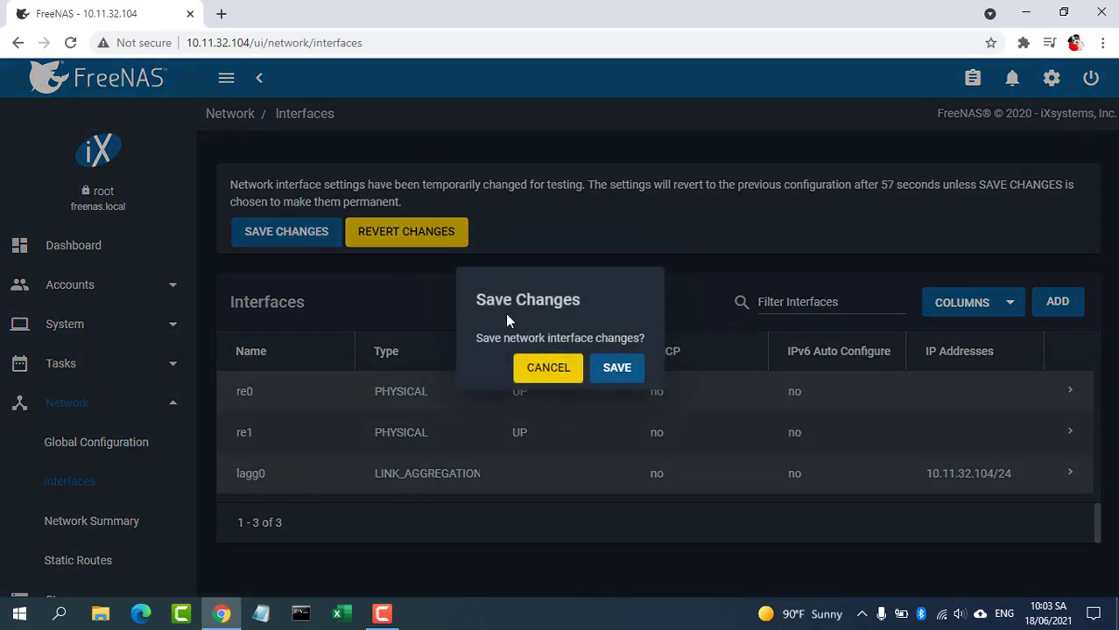
{"action": "left_click", "coordinate": [614, 371]}
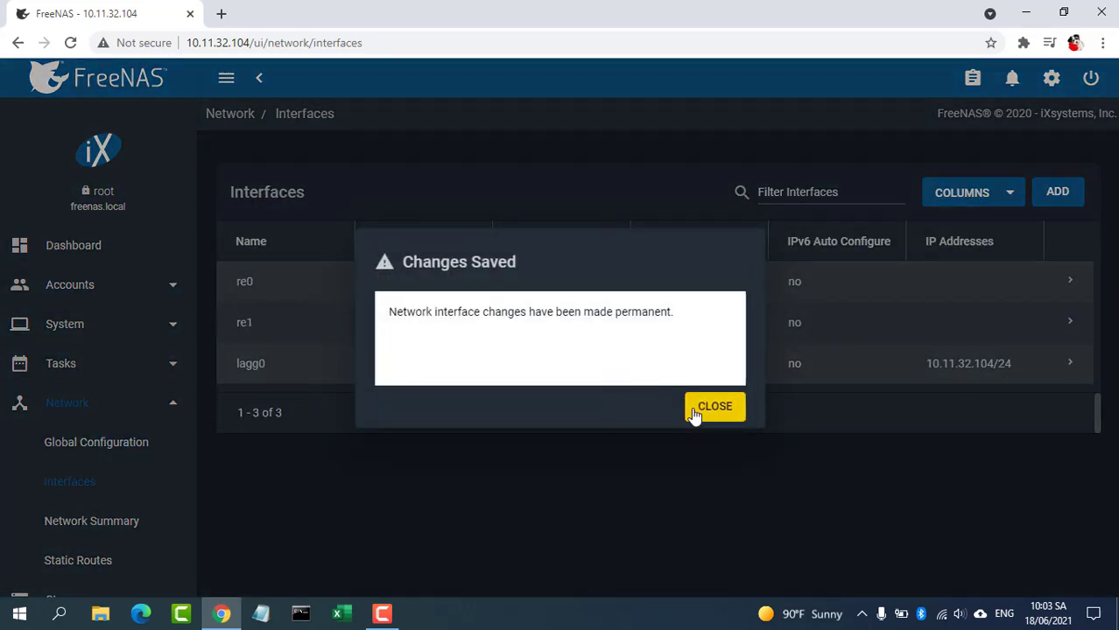
{"action": "left_click", "coordinate": [696, 410]}
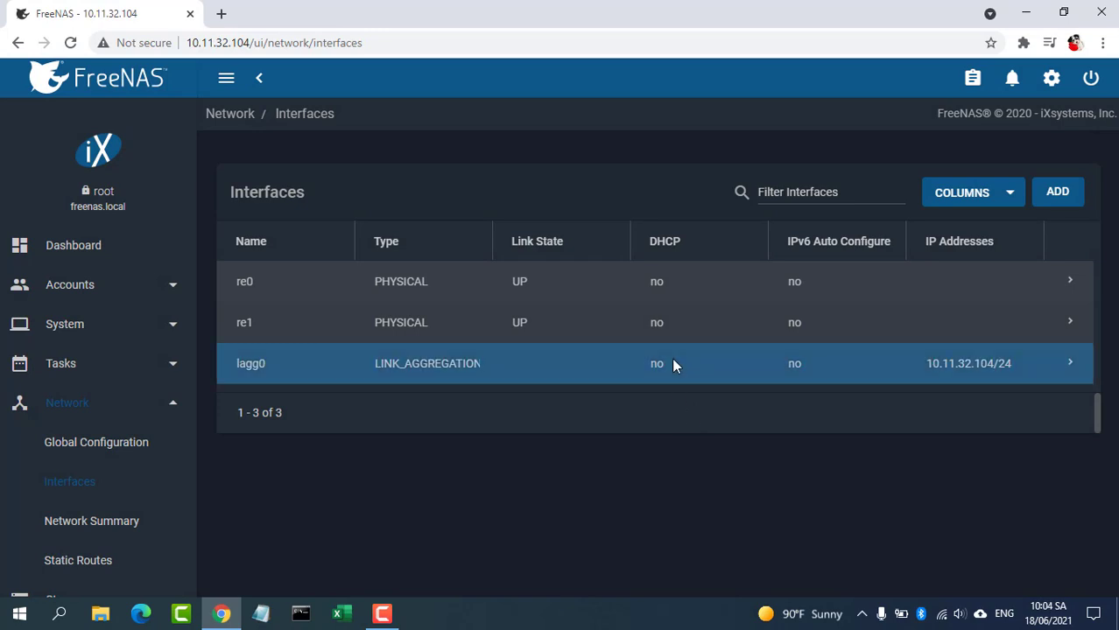
- Collapse the Network menu, open the Shell and run ifconfig
{"action": "left_click", "coordinate": [174, 406]}
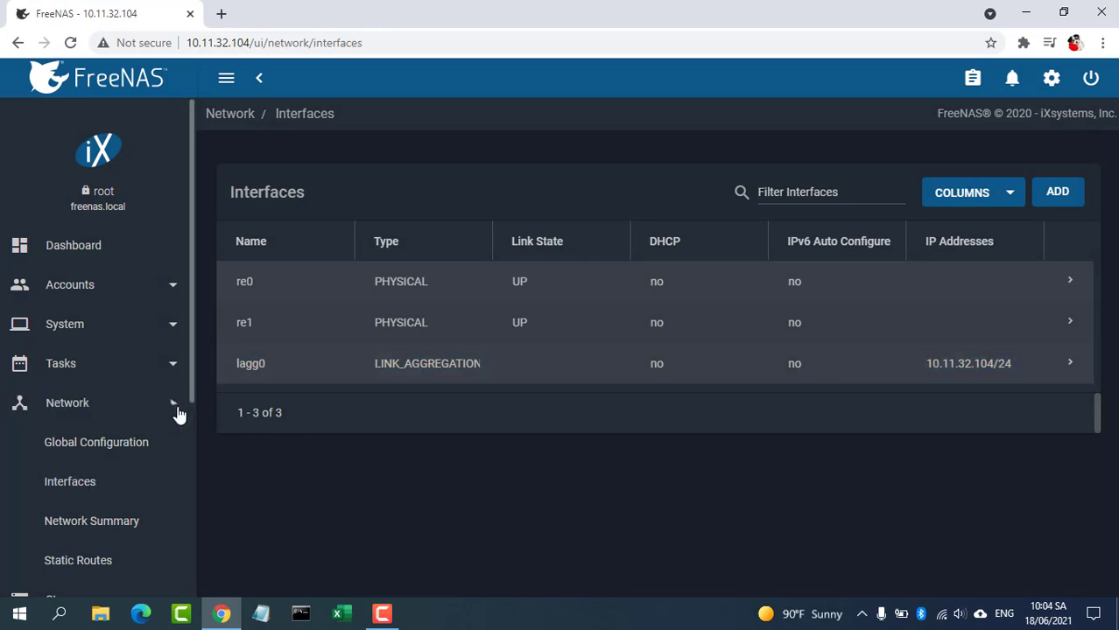
{"action": "scroll", "coordinate": [192, 424], "scroll_direction": "down", "scroll_amount": 3}
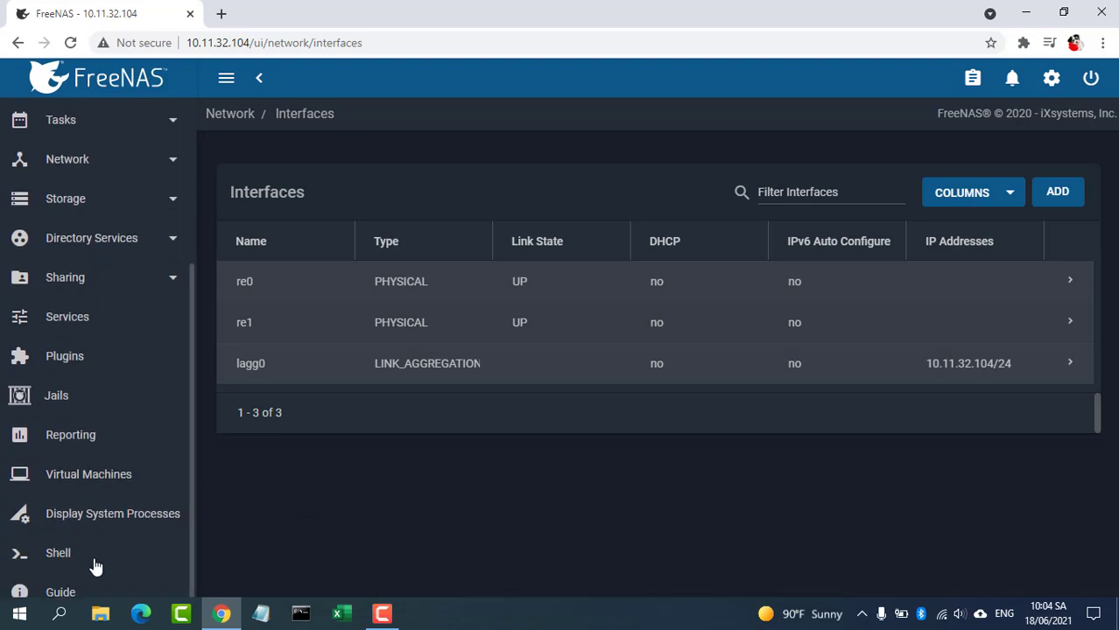
{"action": "left_click", "coordinate": [65, 557]}
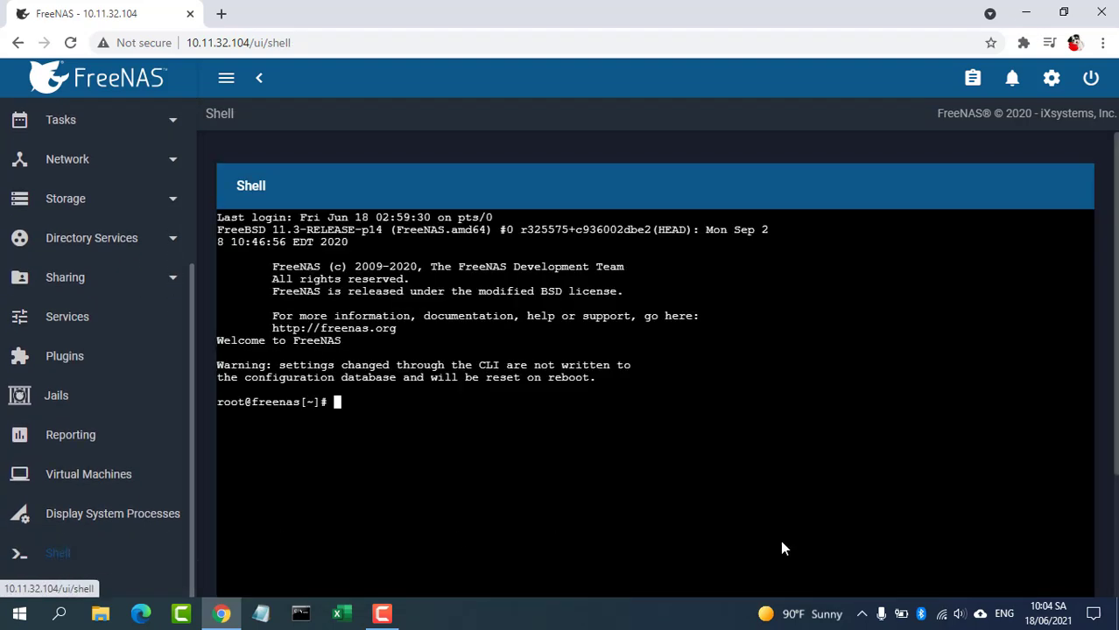
{"action": "type", "text": "ifco"}
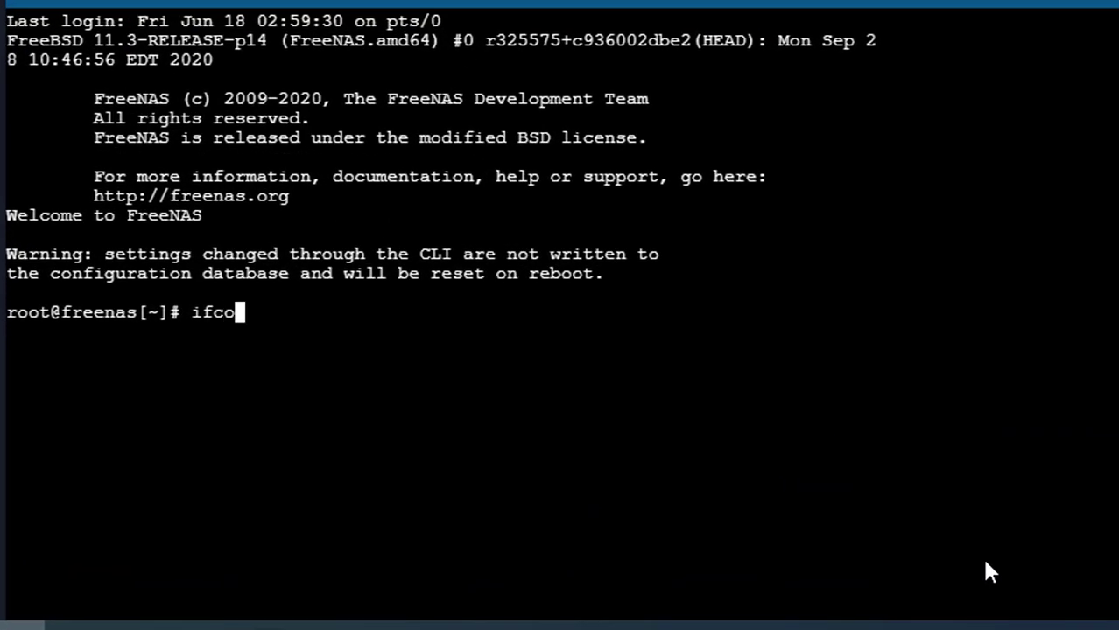
{"action": "type", "text": "nfig"}
{"action": "key", "text": "Return"}
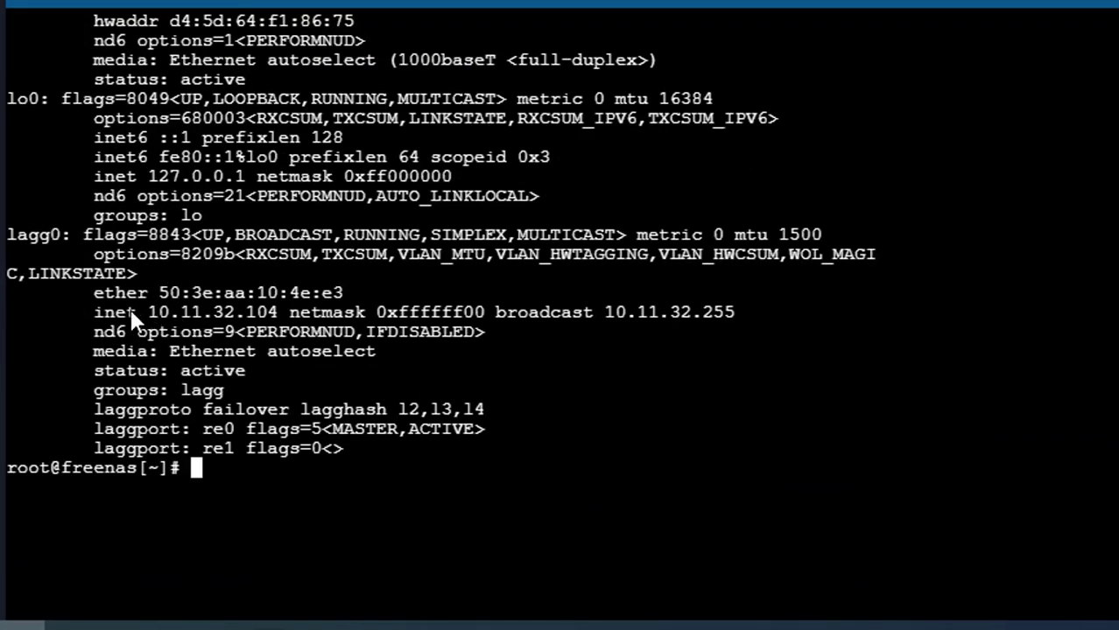
- Highlight lagg0's failover protocol, laggport re0/re1 lines and IP 10.11.32.104 in the output
{"action": "mouse_move", "coordinate": [99, 404]}
{"action": "left_mouse_down"}
{"action": "mouse_move", "coordinate": [390, 464]}
{"action": "mouse_move", "coordinate": [110, 442]}
{"action": "mouse_move", "coordinate": [429, 436]}
{"action": "left_mouse_up"}
{"action": "left_click", "coordinate": [102, 444]}
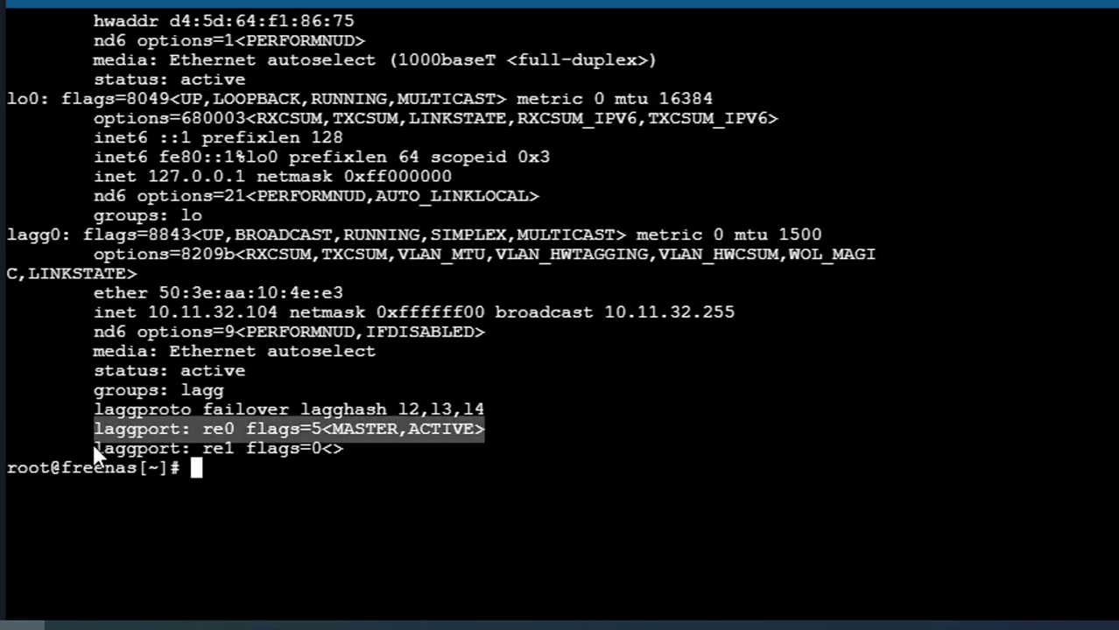
{"action": "left_click_drag", "start_coordinate": [96, 443], "coordinate": [331, 454]}
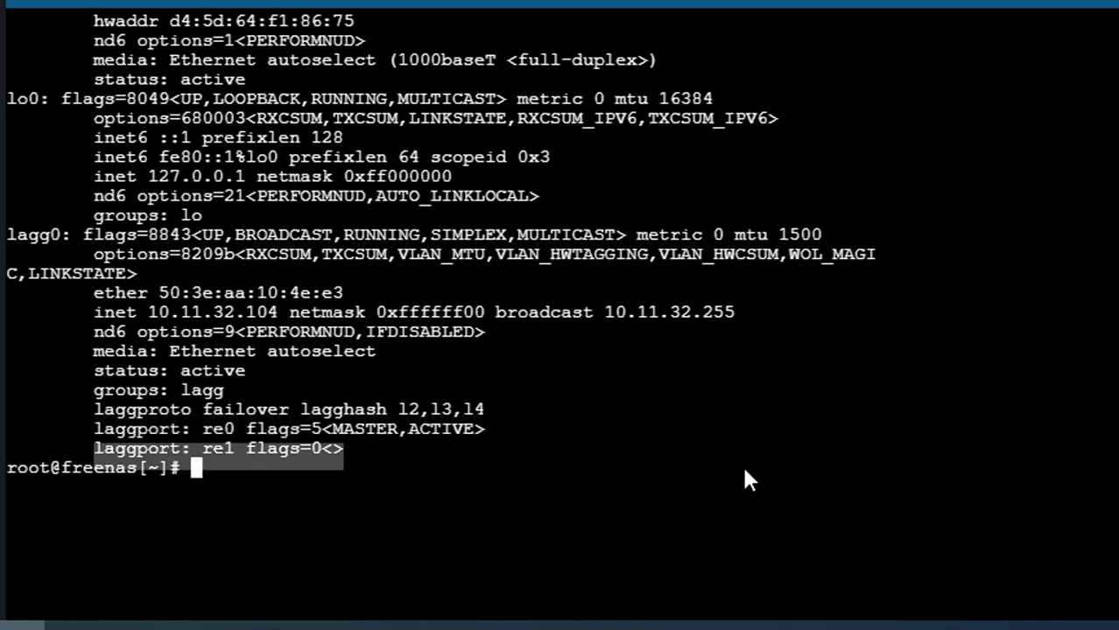
{"action": "left_click_drag", "start_coordinate": [88, 296], "coordinate": [283, 322]}
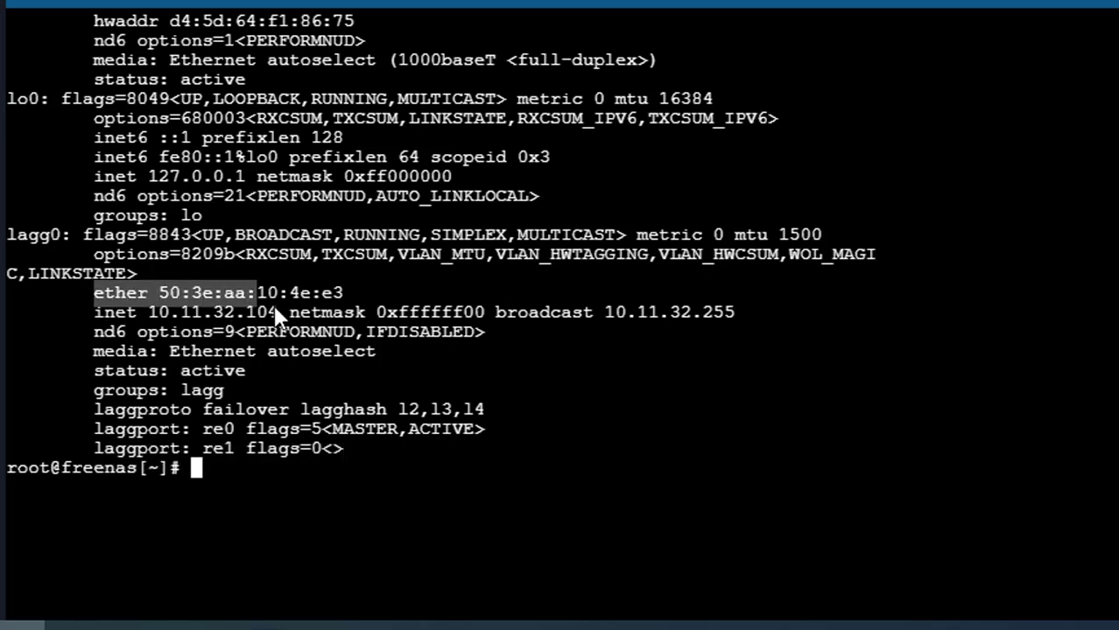
{"action": "left_click", "coordinate": [277, 322]}
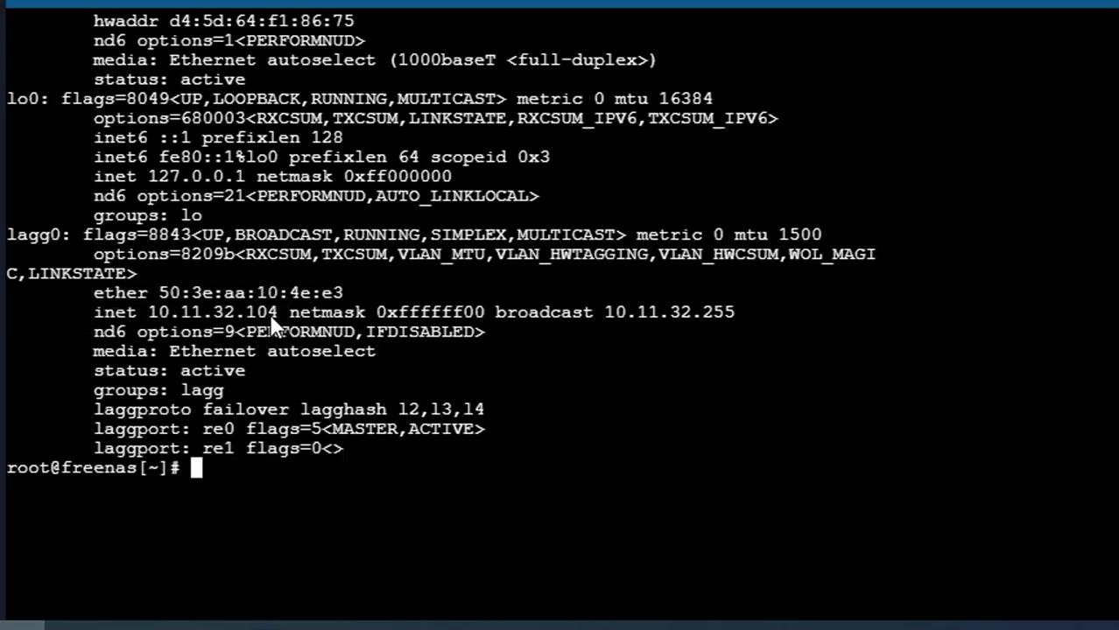
{"action": "left_click_drag", "start_coordinate": [276, 322], "coordinate": [116, 324]}
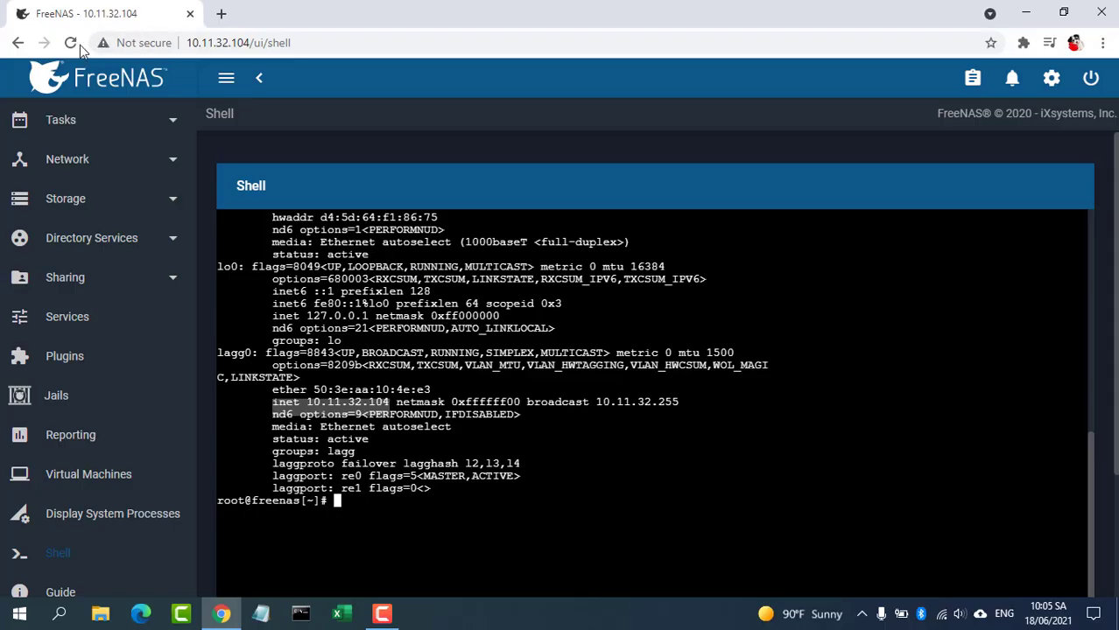
- Reload the page, rerun ifconfig, and highlight re0 as MASTER and re1 now ACTIVE
{"action": "left_click", "coordinate": [73, 45]}
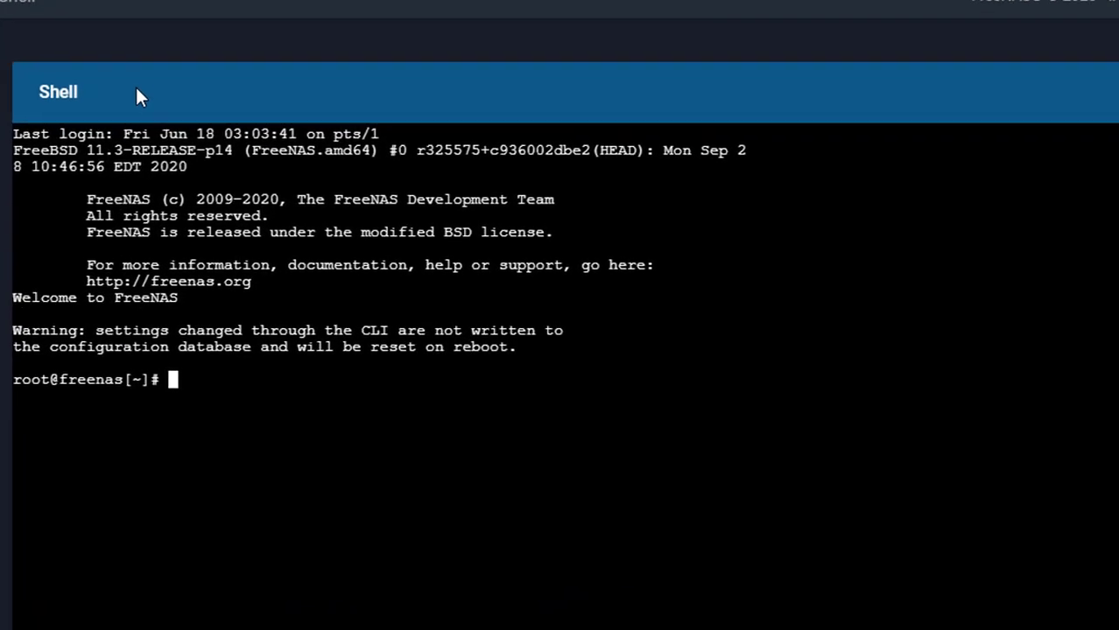
{"action": "type", "text": "if"}
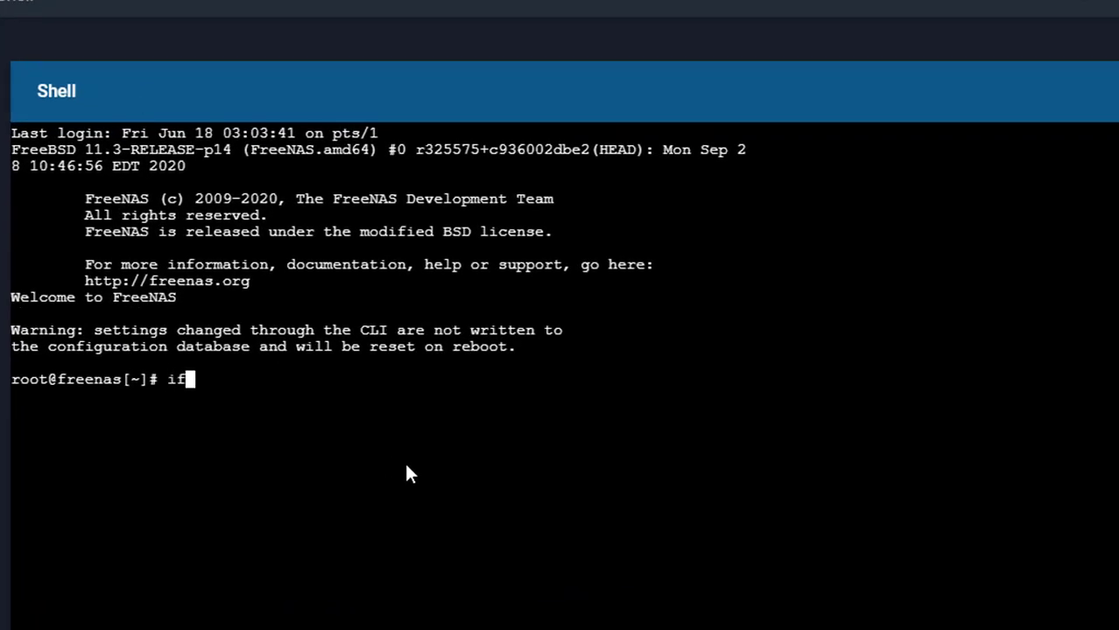
{"action": "type", "text": "config"}
{"action": "key", "text": "Return"}
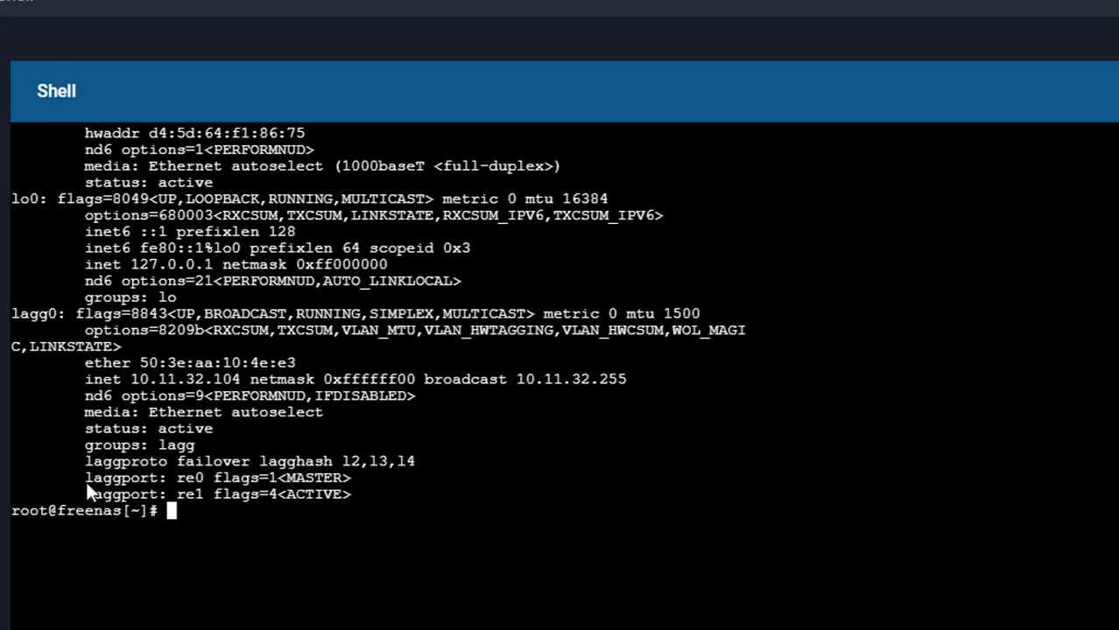
{"action": "left_click_drag", "start_coordinate": [85, 481], "coordinate": [307, 490]}
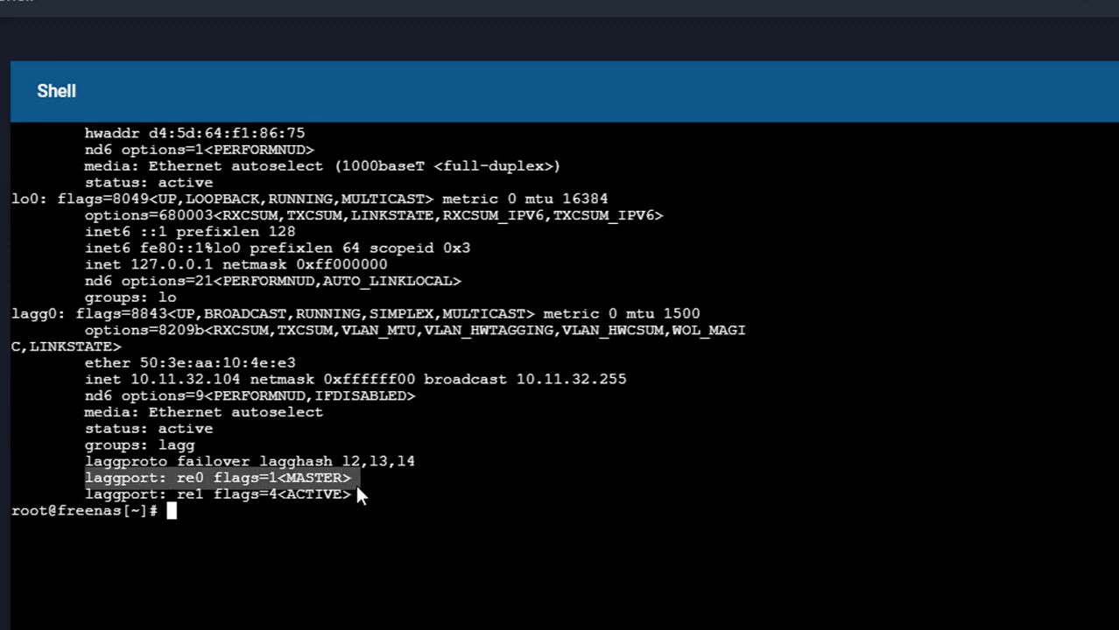
{"action": "left_click_drag", "start_coordinate": [88, 492], "coordinate": [301, 510]}
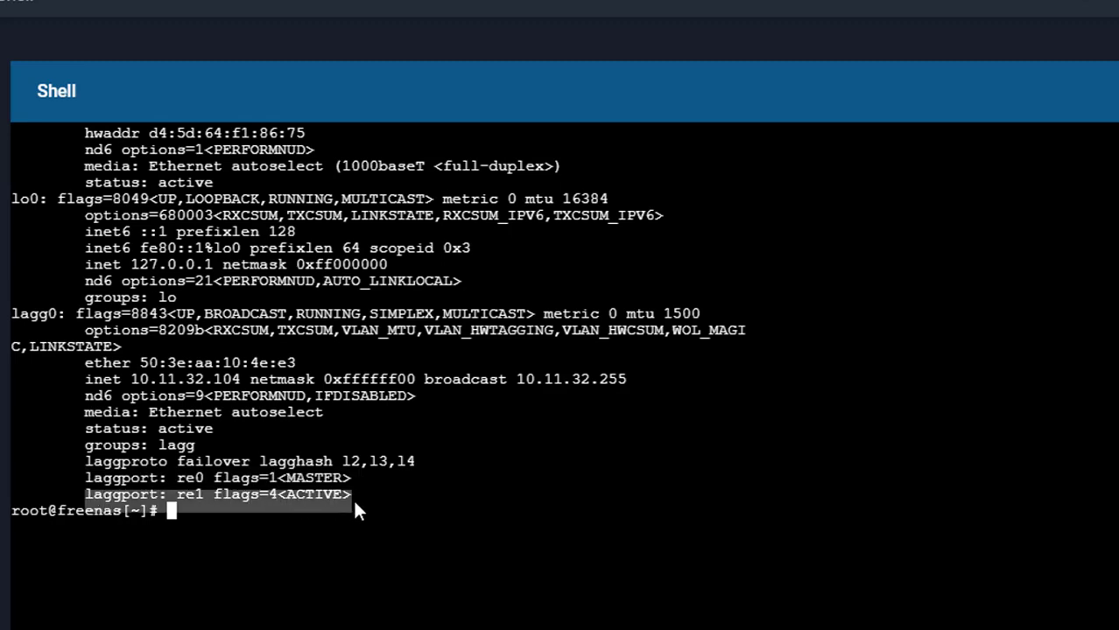
{"action": "left_click", "coordinate": [290, 494]}
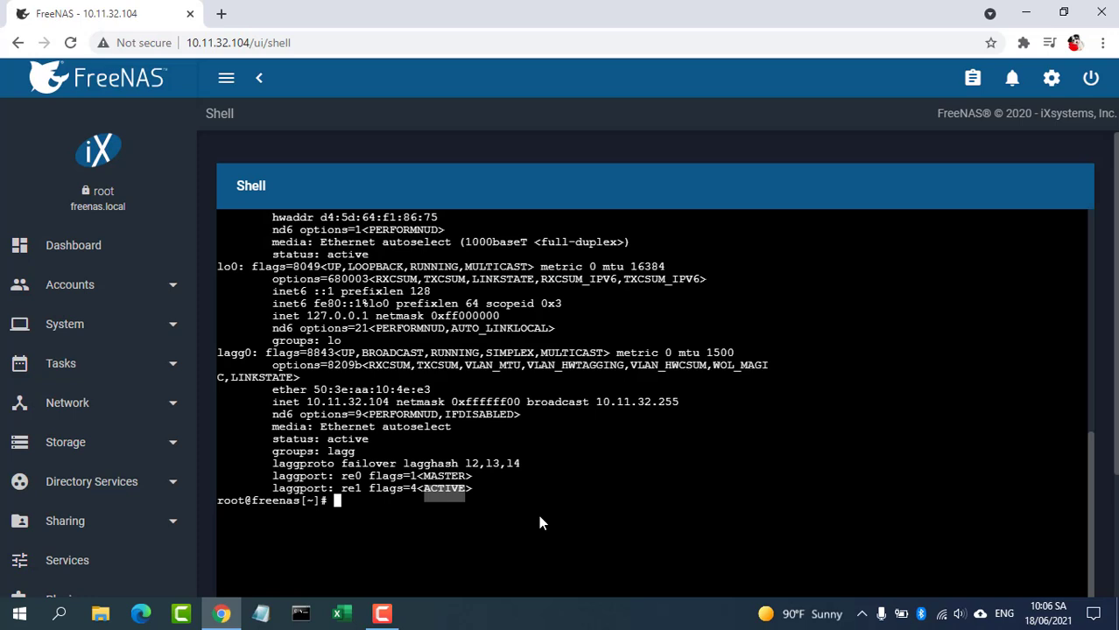
- Reload the page, rerun ifconfig, and highlight re0 MASTER,ACTIVE and re1 flags=0
{"action": "left_click", "coordinate": [70, 42]}
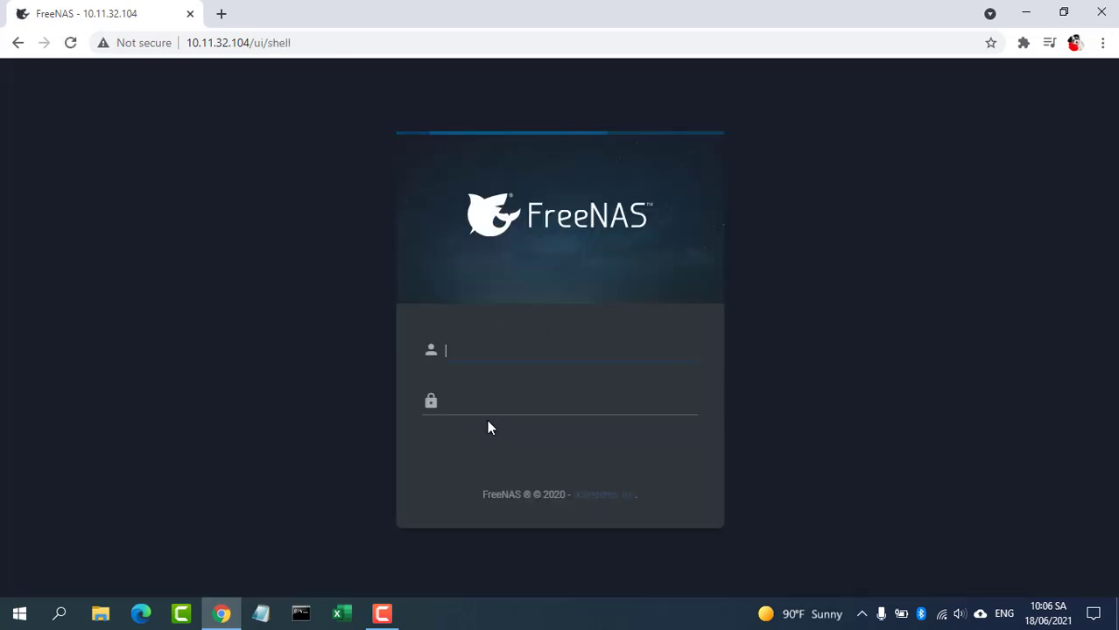
{"action": "type", "text": "if"}
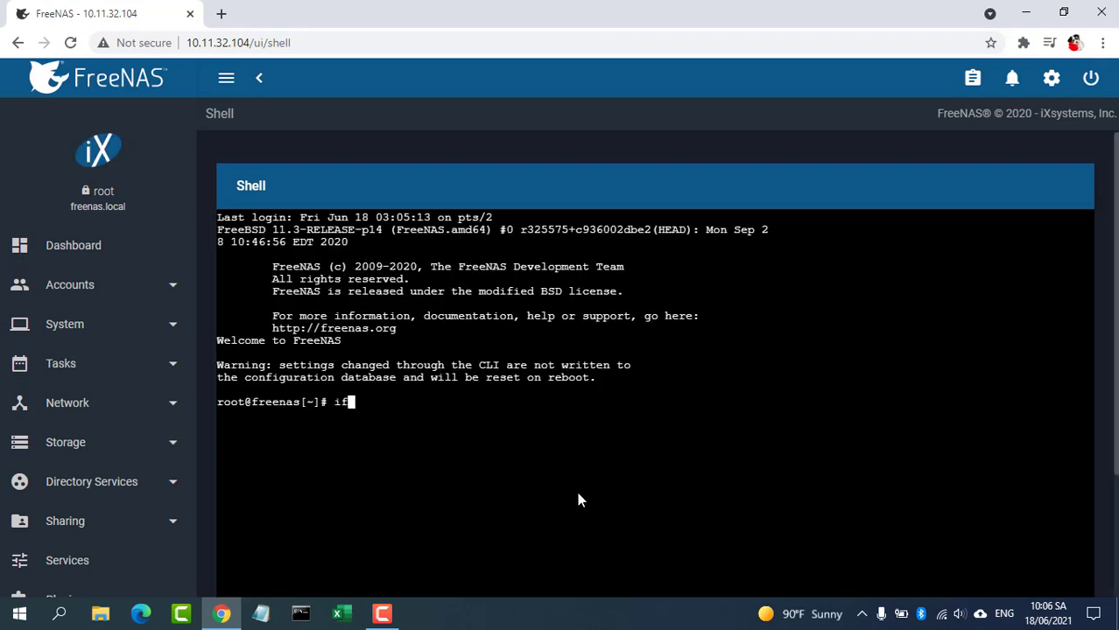
{"action": "type", "text": "config"}
{"action": "key", "text": "Return"}
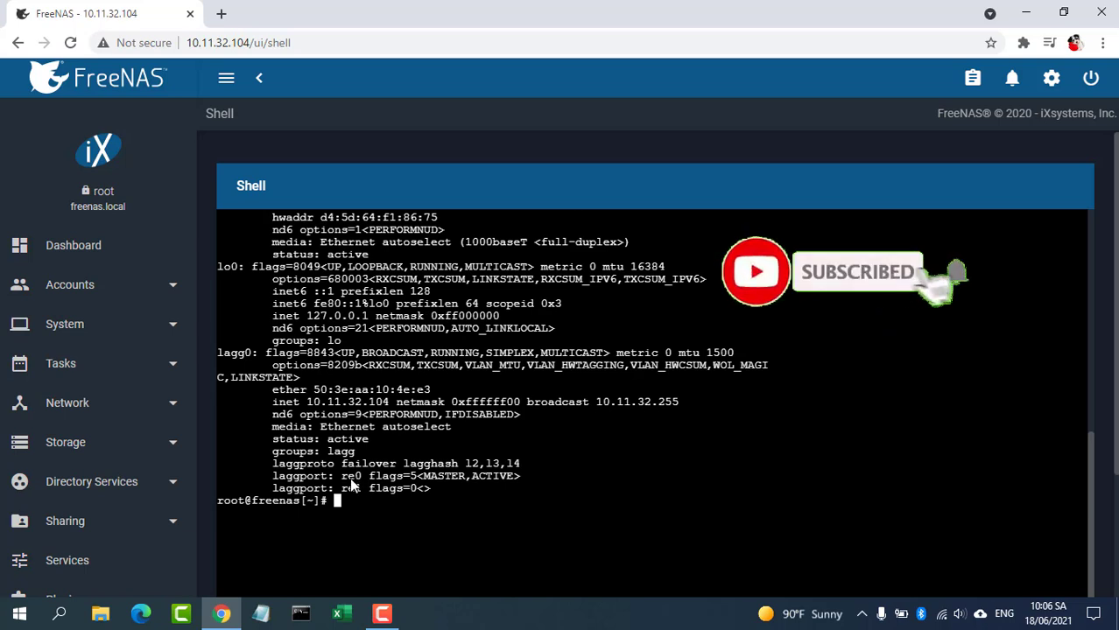
{"action": "left_click_drag", "start_coordinate": [424, 475], "coordinate": [507, 480]}
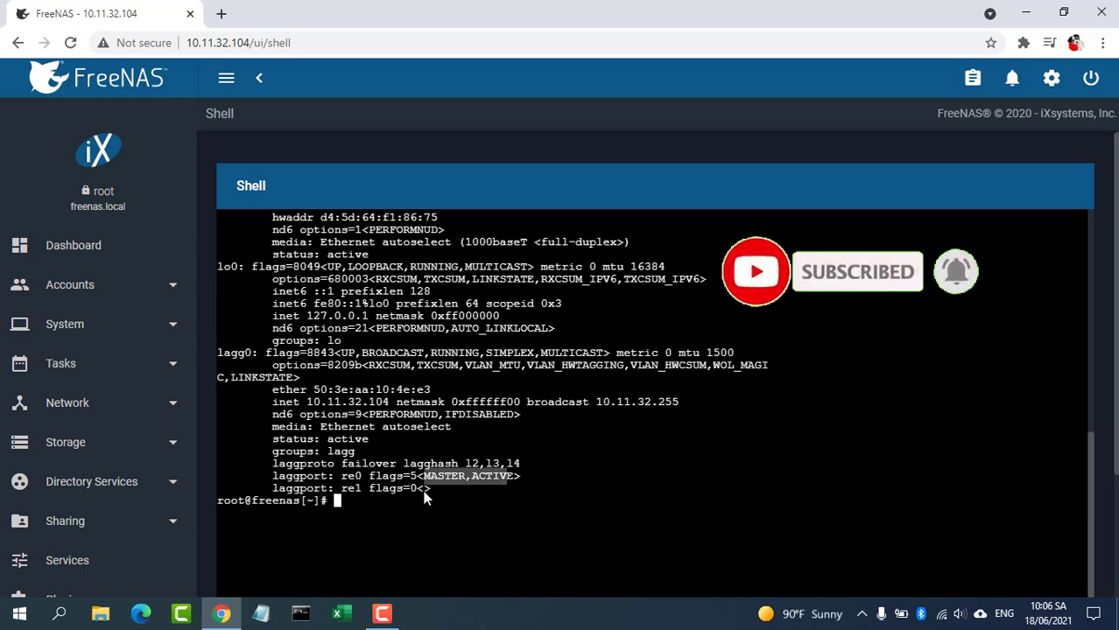
{"action": "left_click_drag", "start_coordinate": [402, 494], "coordinate": [367, 492]}
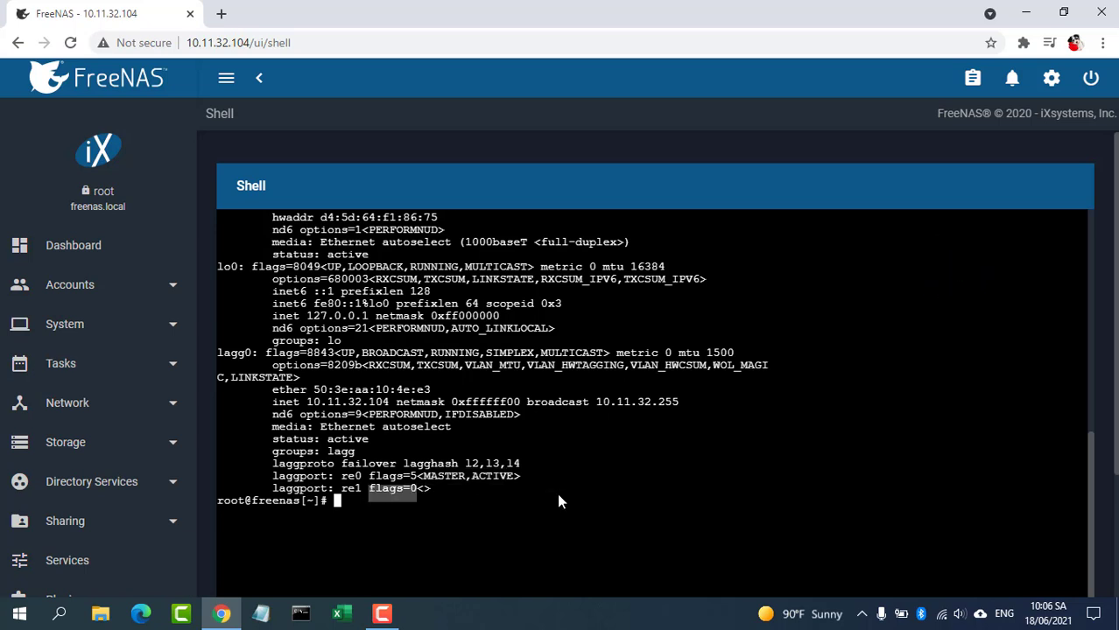